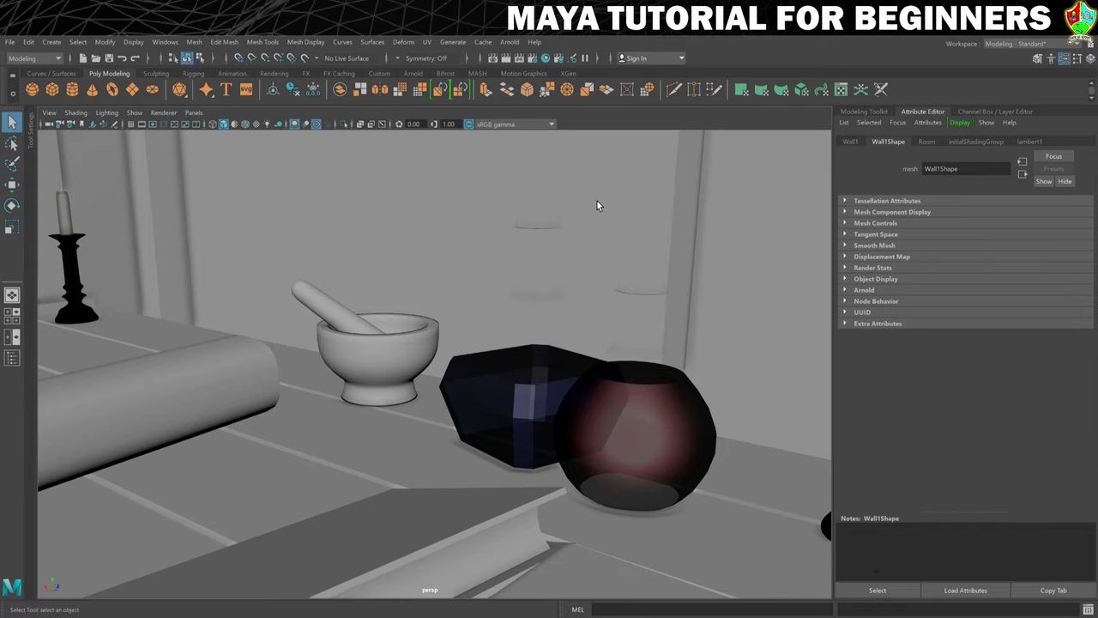
# Open the Hypershade window from the status line.
pyautogui.click(546, 59)
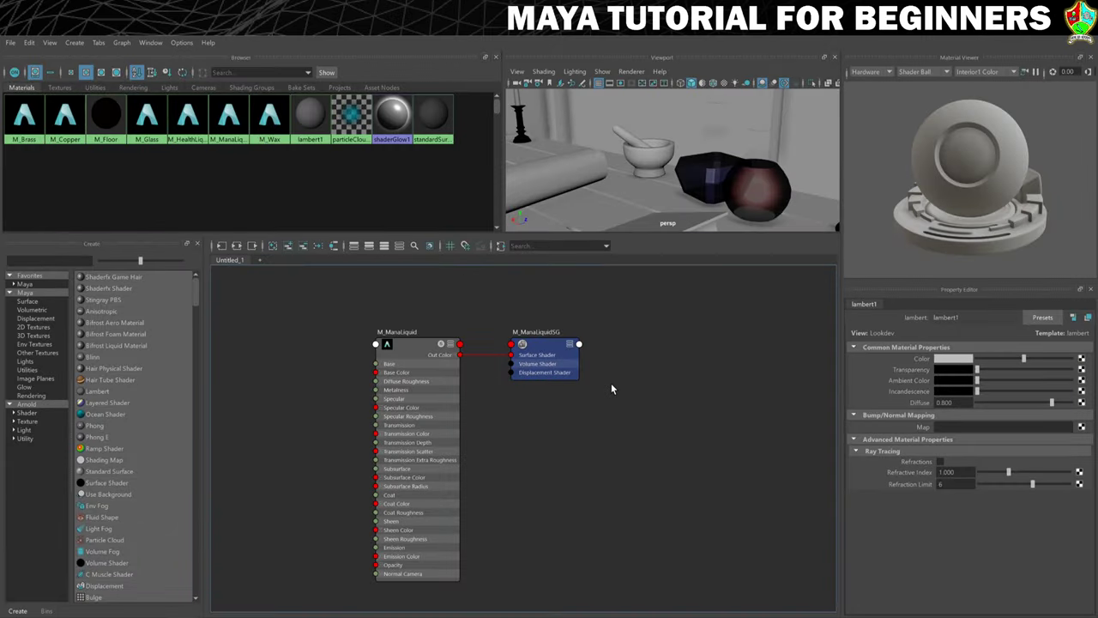
# Clear the graph and create an Arnold aiStandardSurface material named M_Floor2.
pyautogui.click(273, 246)
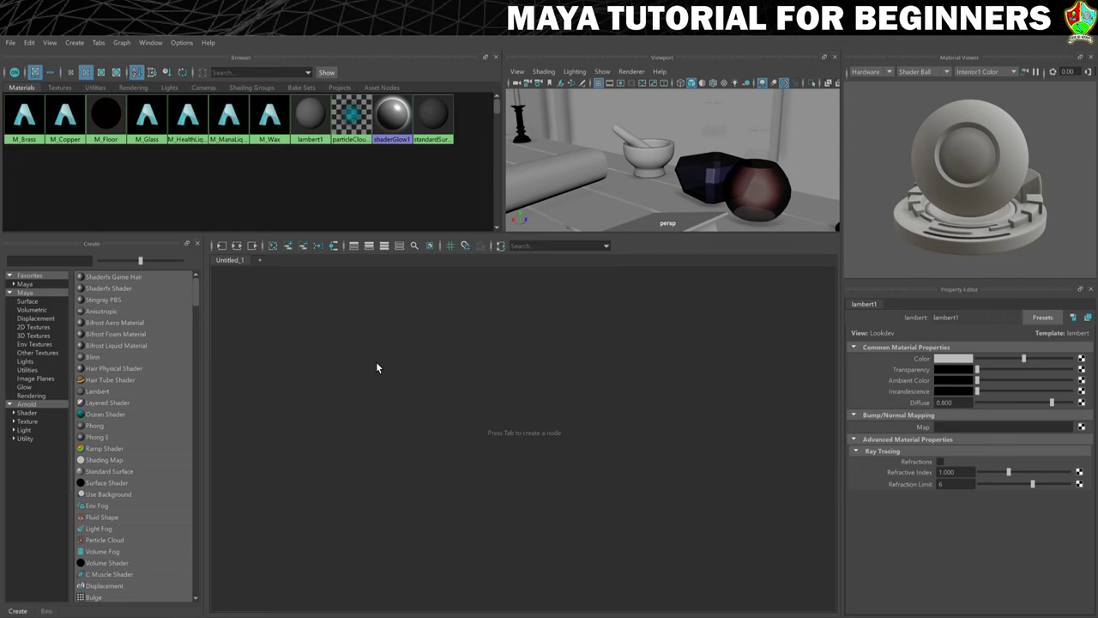
pyautogui.click(26, 413)
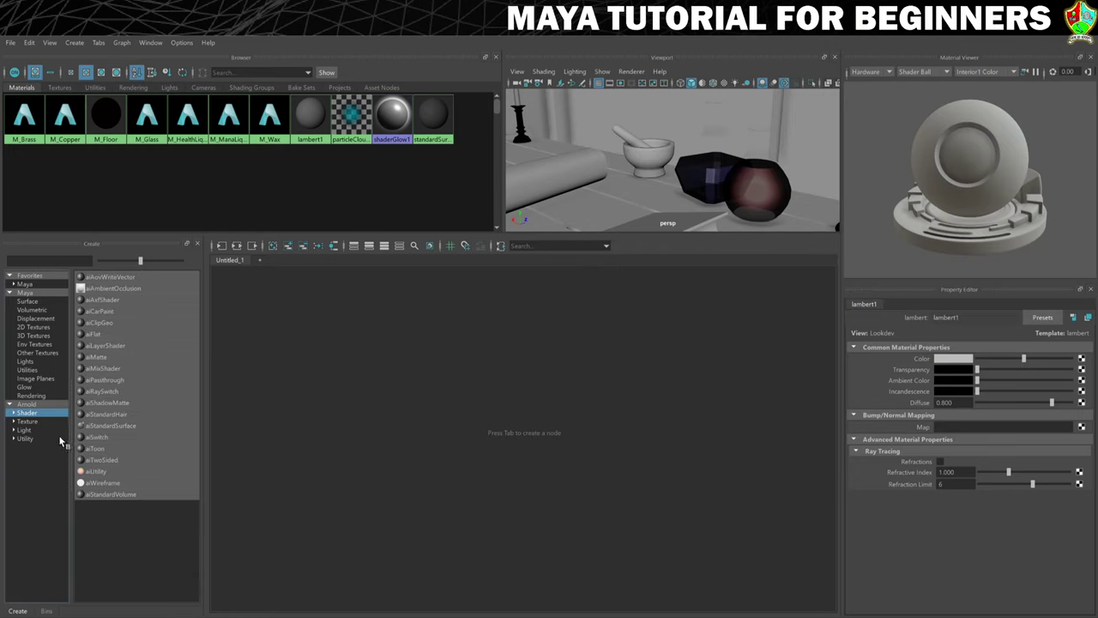
pyautogui.click(115, 425)
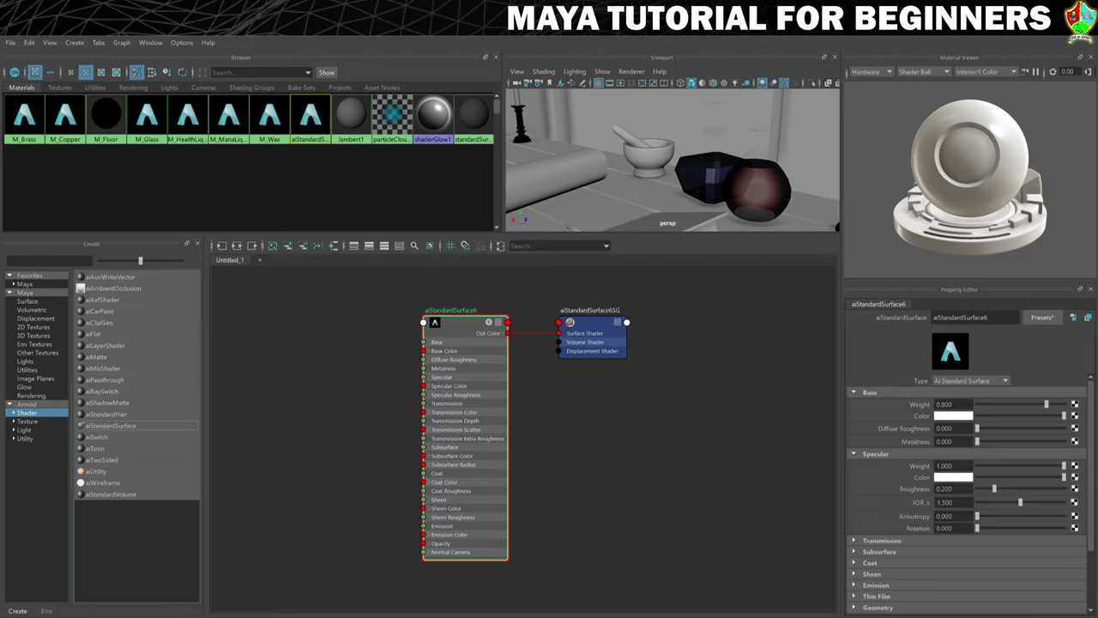
pyautogui.write('M_Floor2')
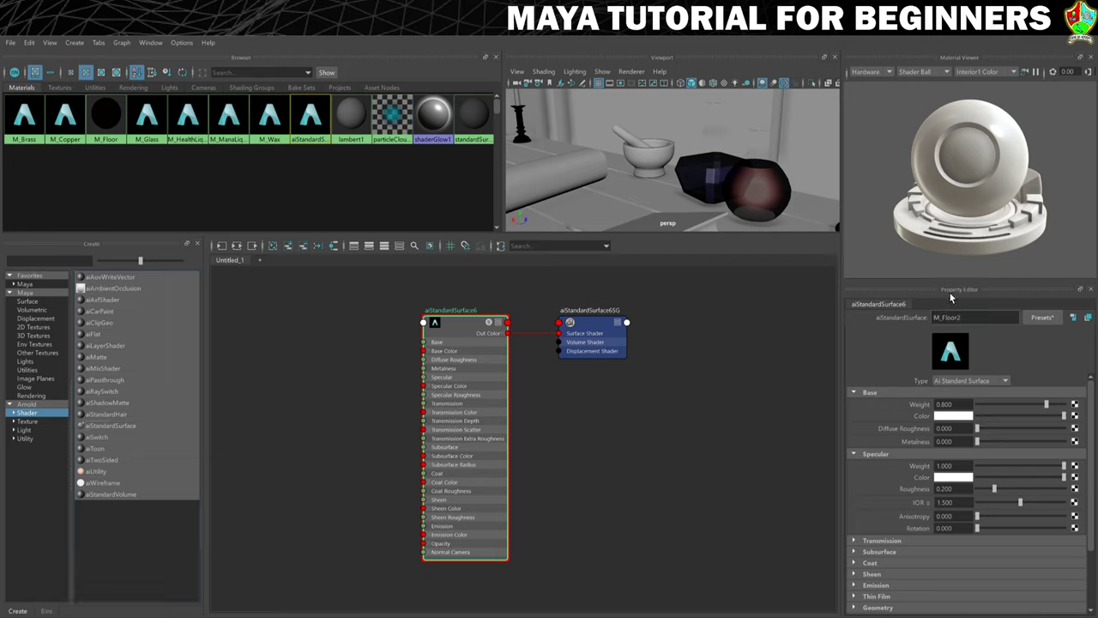
pyautogui.press('Return')
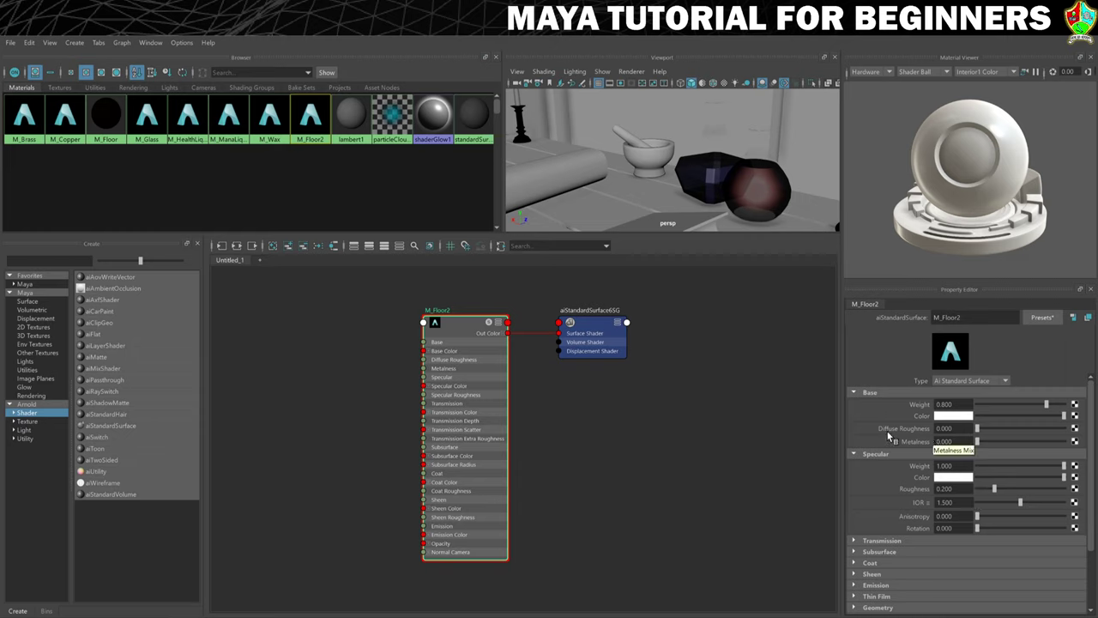
# Replace M_Floor2's settings with the Clay preset and start mapping a texture onto Base Color.
pyautogui.click(1032, 323)
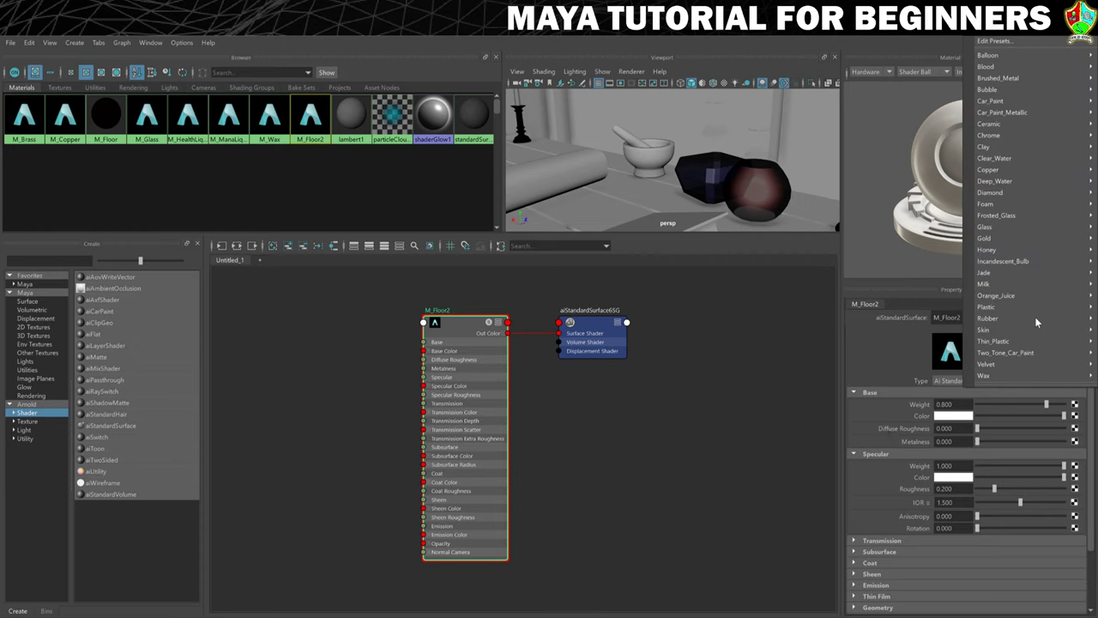
pyautogui.moveTo(994, 203)
pyautogui.moveTo(983, 150)
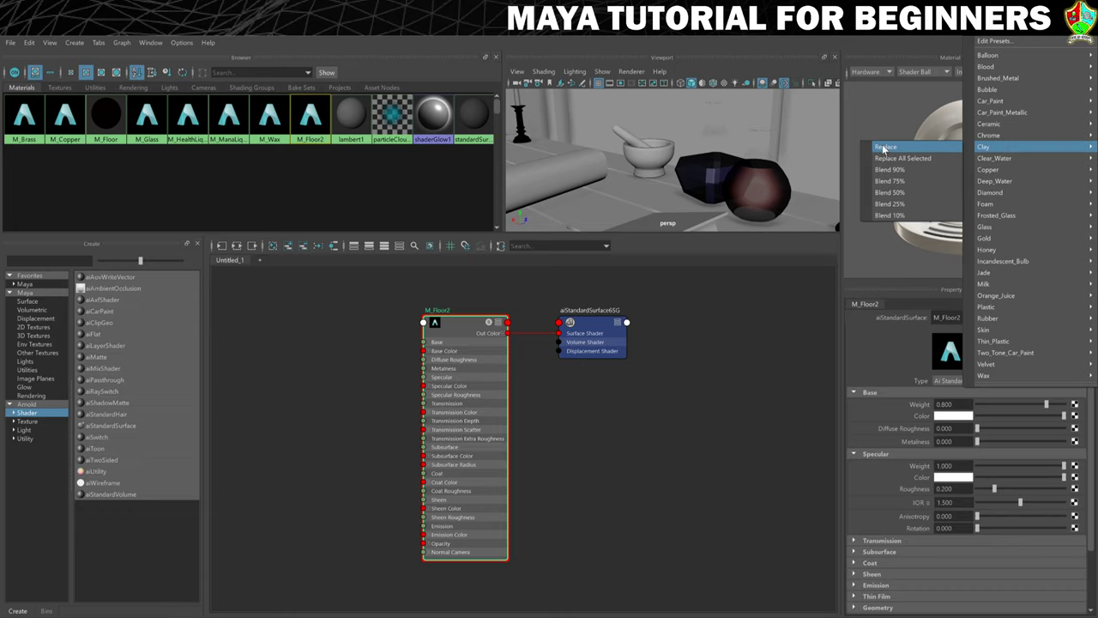
pyautogui.click(884, 147)
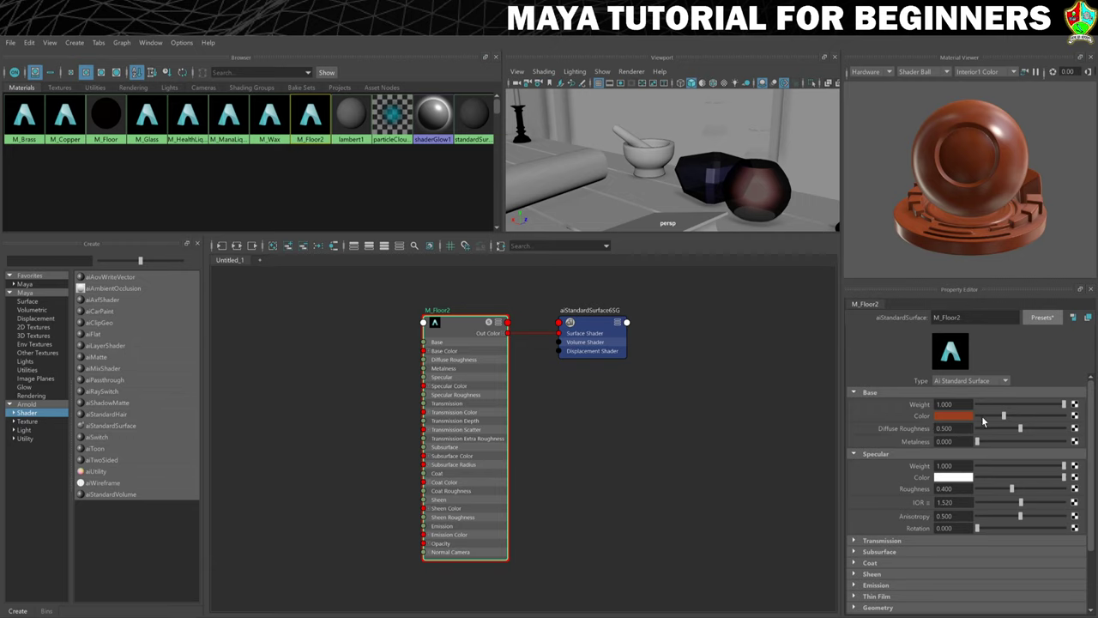
pyautogui.click(1076, 419)
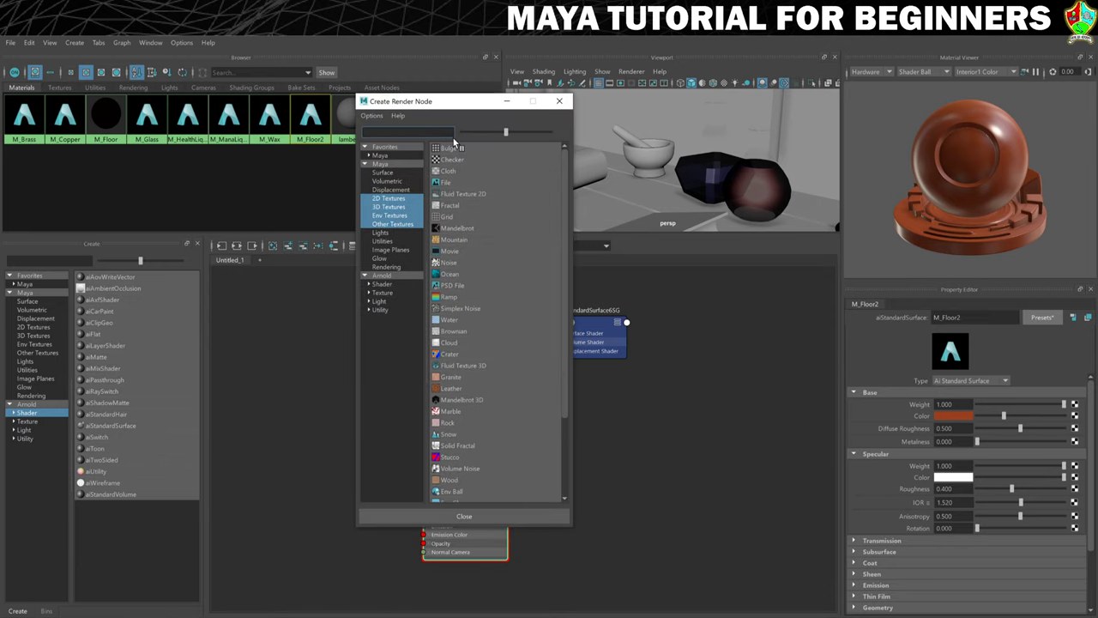
# Create a File texture for base colour that loads T_Floor_D.jpg from sourceimages.
pyautogui.click(448, 181)
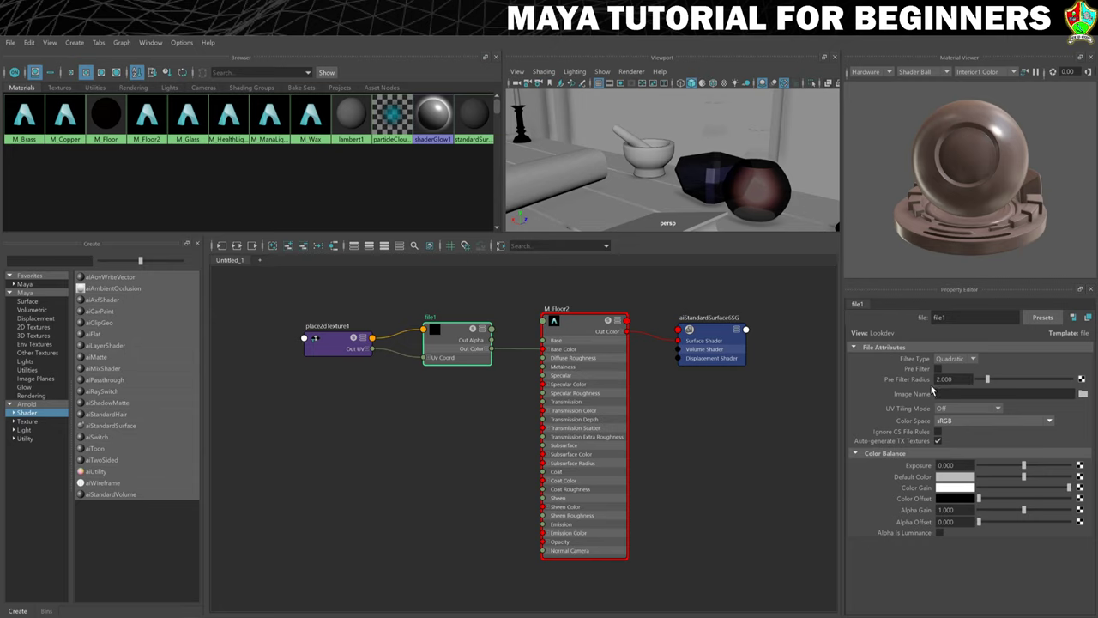
pyautogui.click(1082, 394)
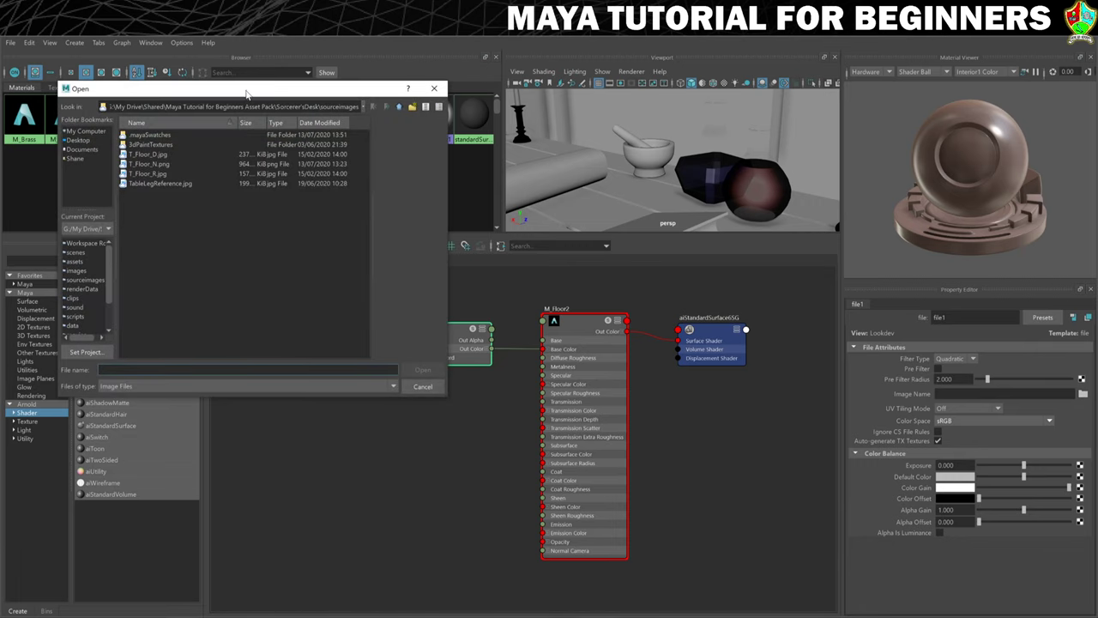
pyautogui.moveTo(246, 94); pyautogui.dragTo(389, 150)
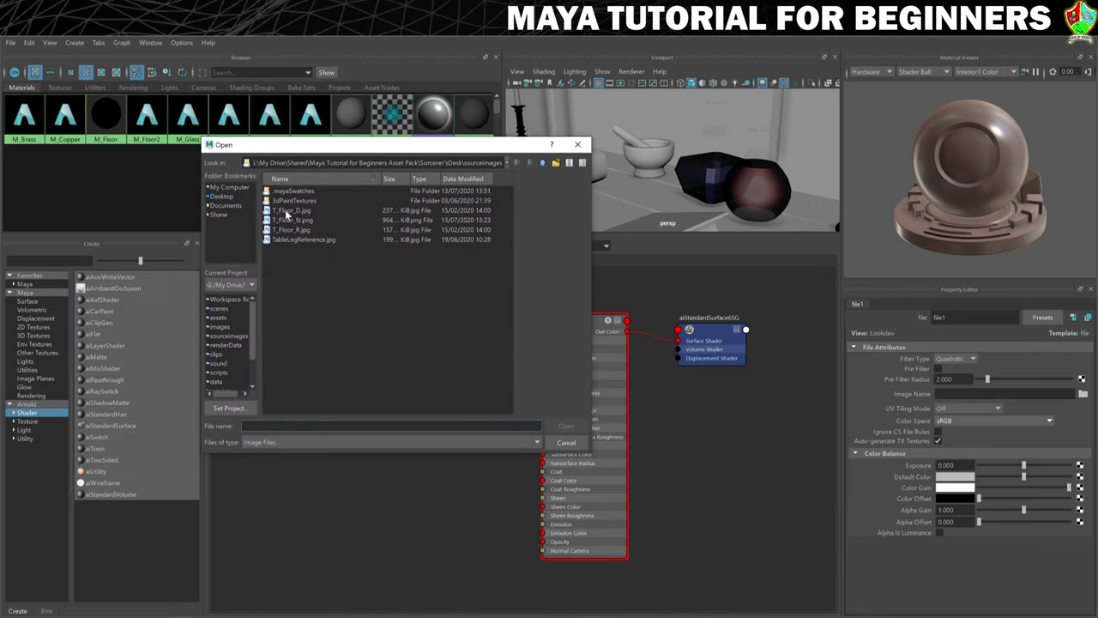
pyautogui.click(290, 211)
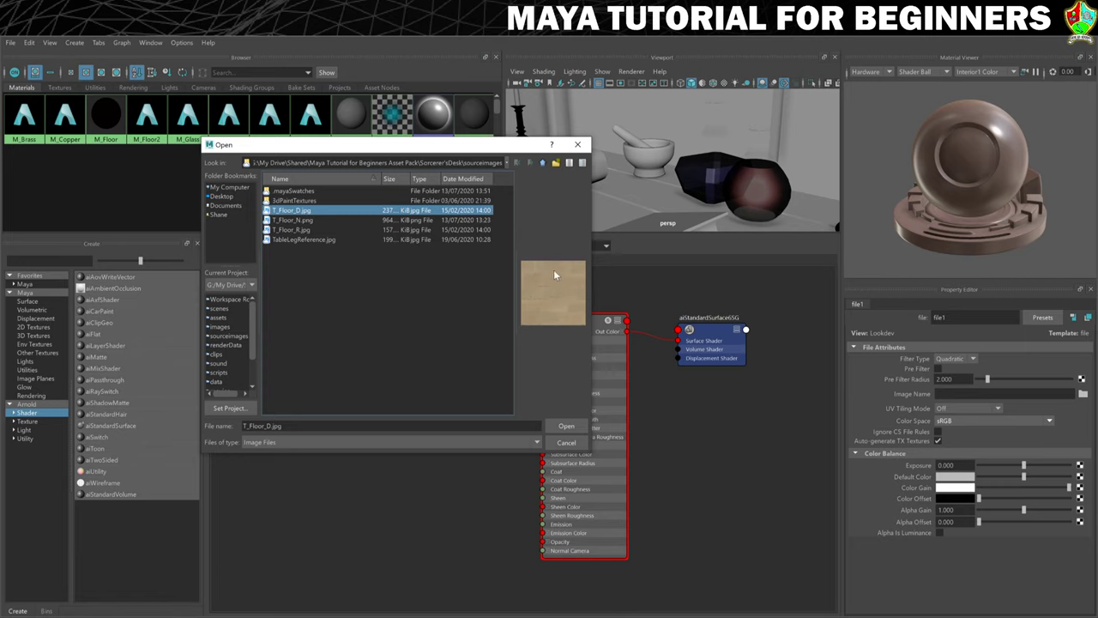
pyautogui.click(563, 425)
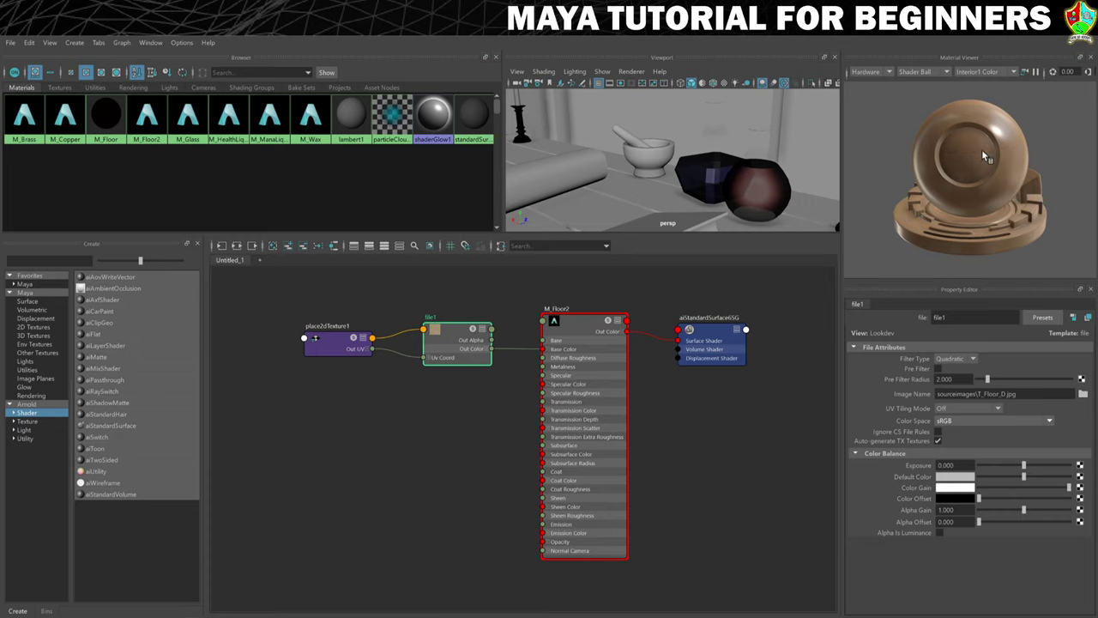
# Preview M_Floor2 on an enlarged sphere and reselect the M_Floor2 node in the graph.
pyautogui.click(925, 72)
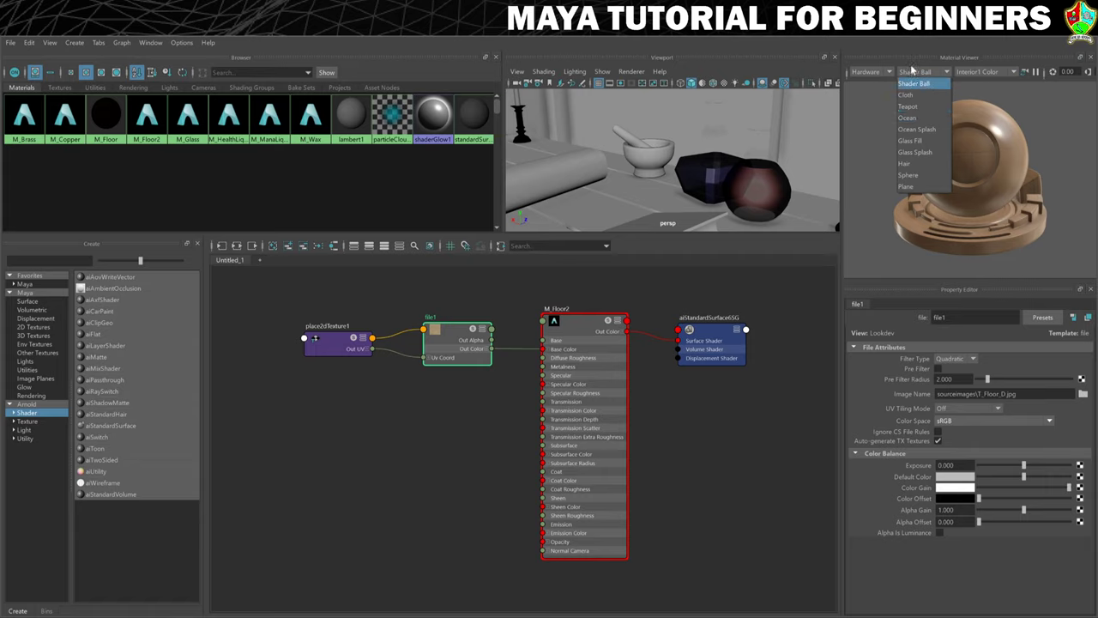
pyautogui.click(916, 175)
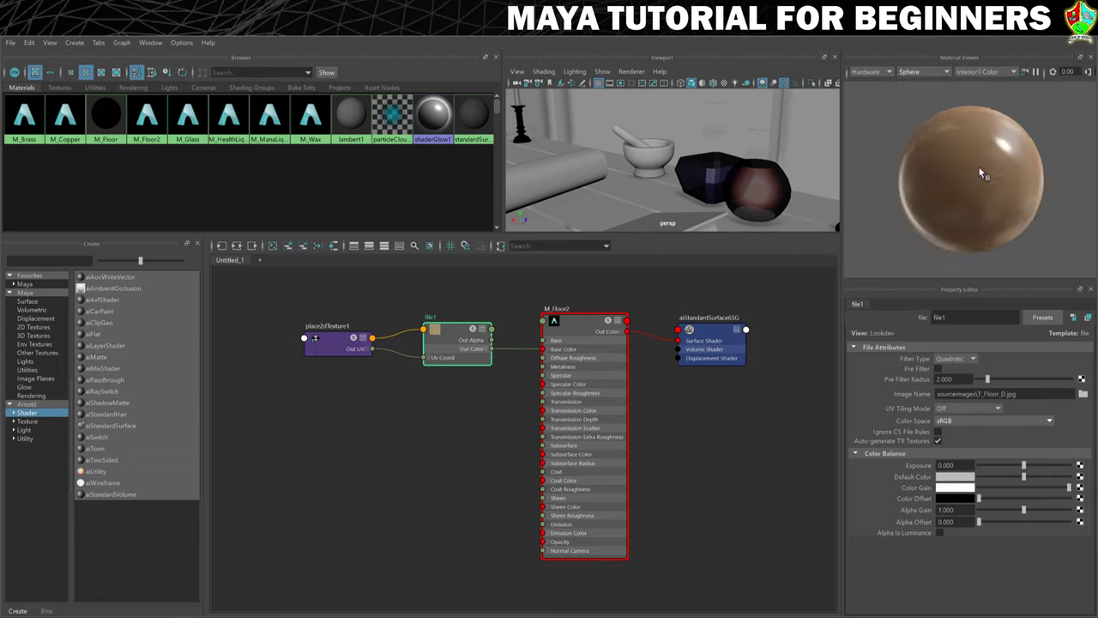
pyautogui.scroll(2, 978, 137)
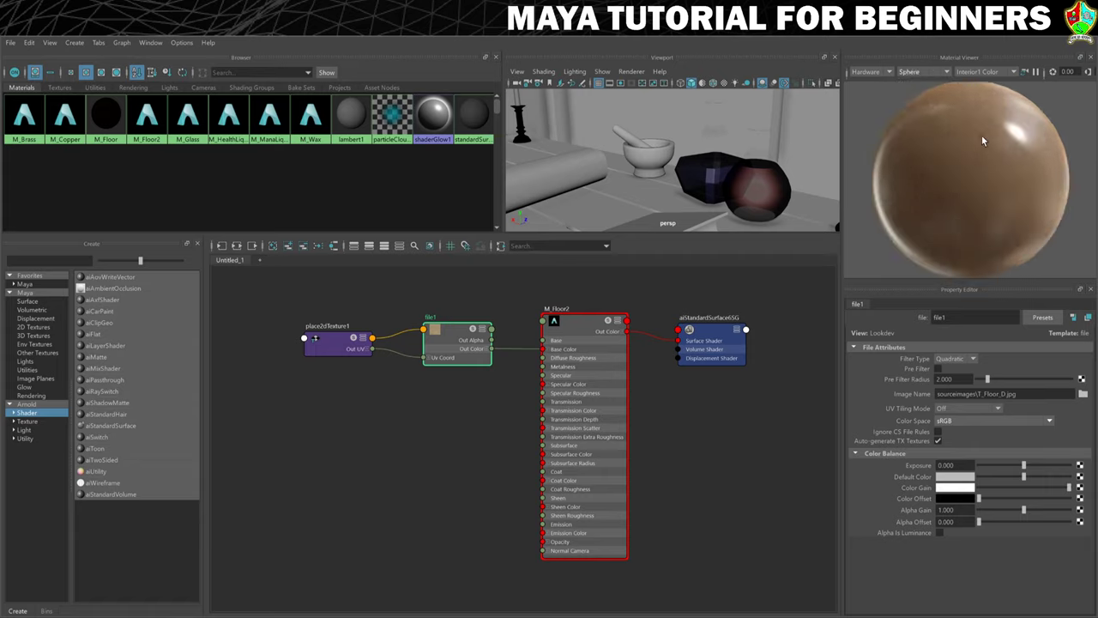
pyautogui.click(581, 334)
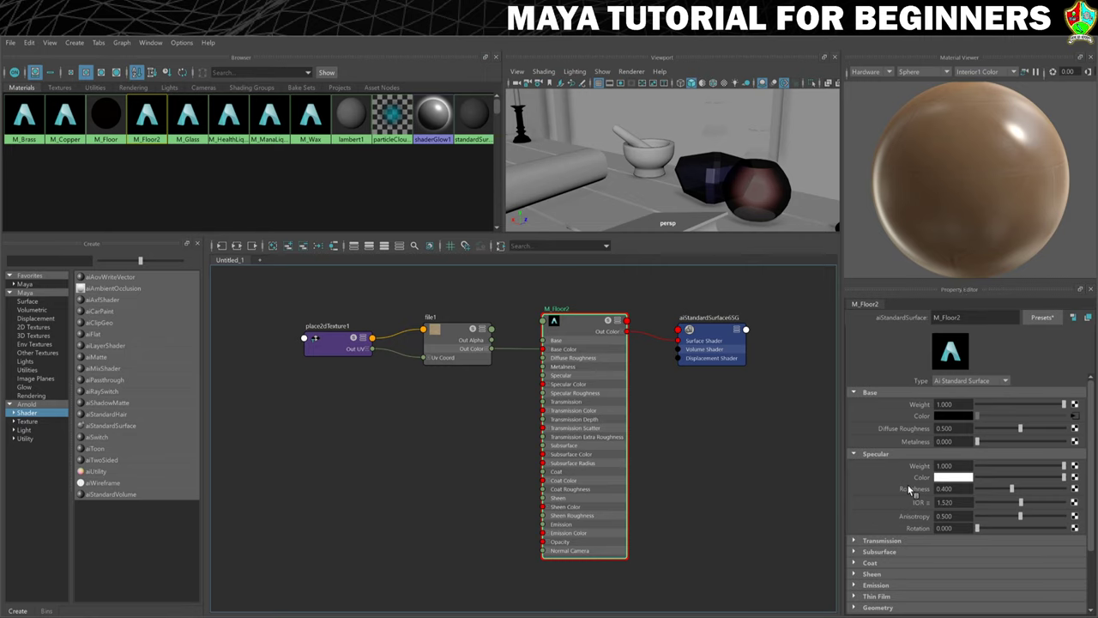
# Map a file2 texture loading T_Floor_R.jpg onto M_Floor2's specular roughness.
pyautogui.click(1074, 489)
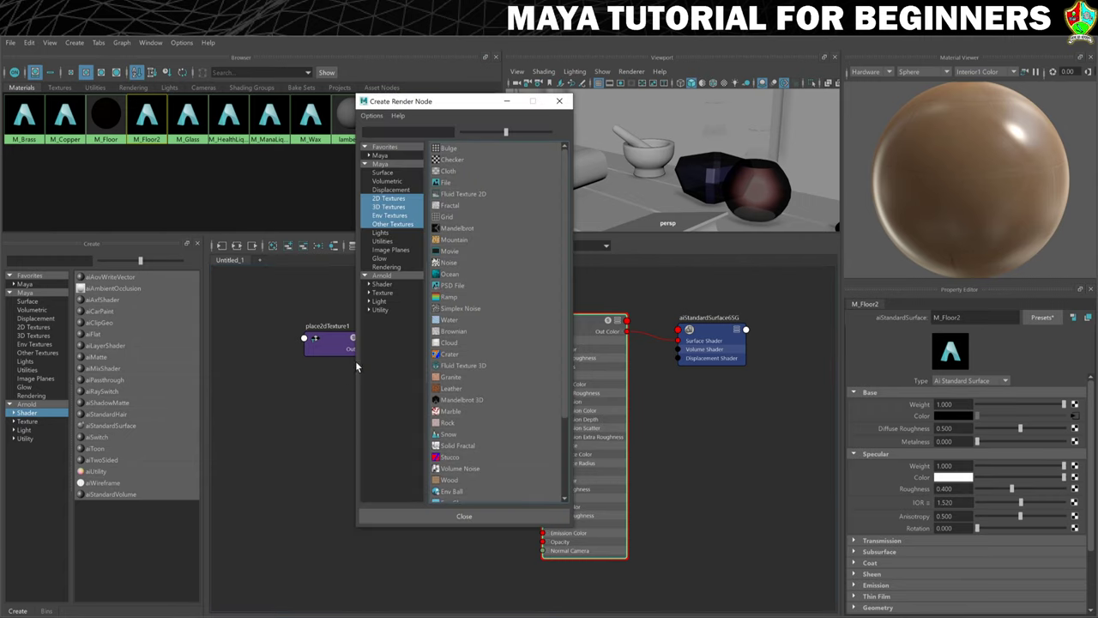
pyautogui.click(449, 182)
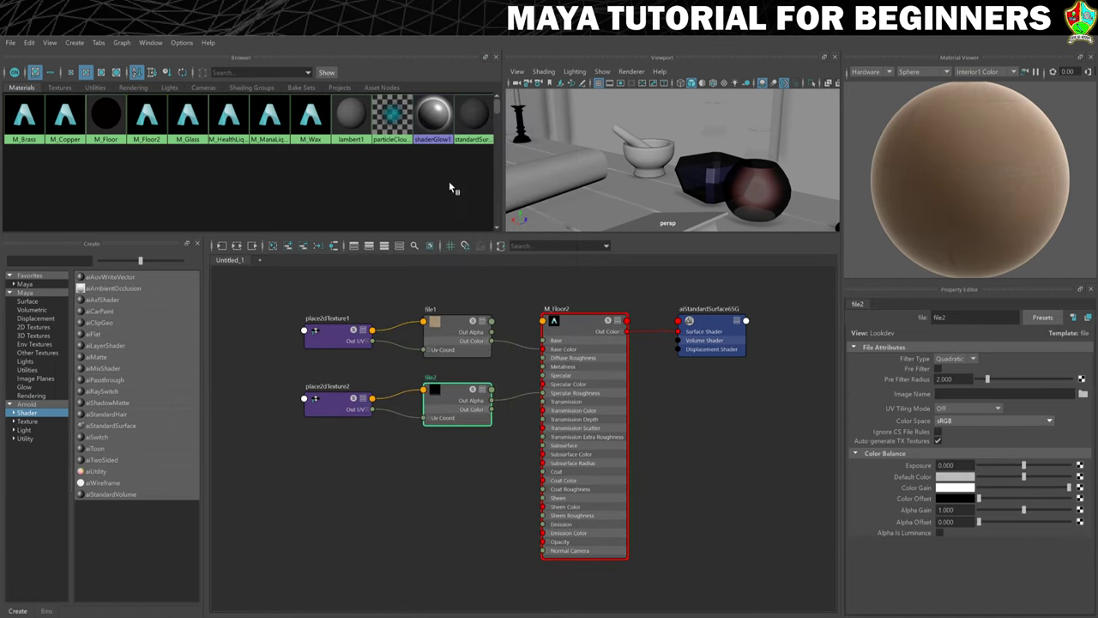
pyautogui.click(1083, 394)
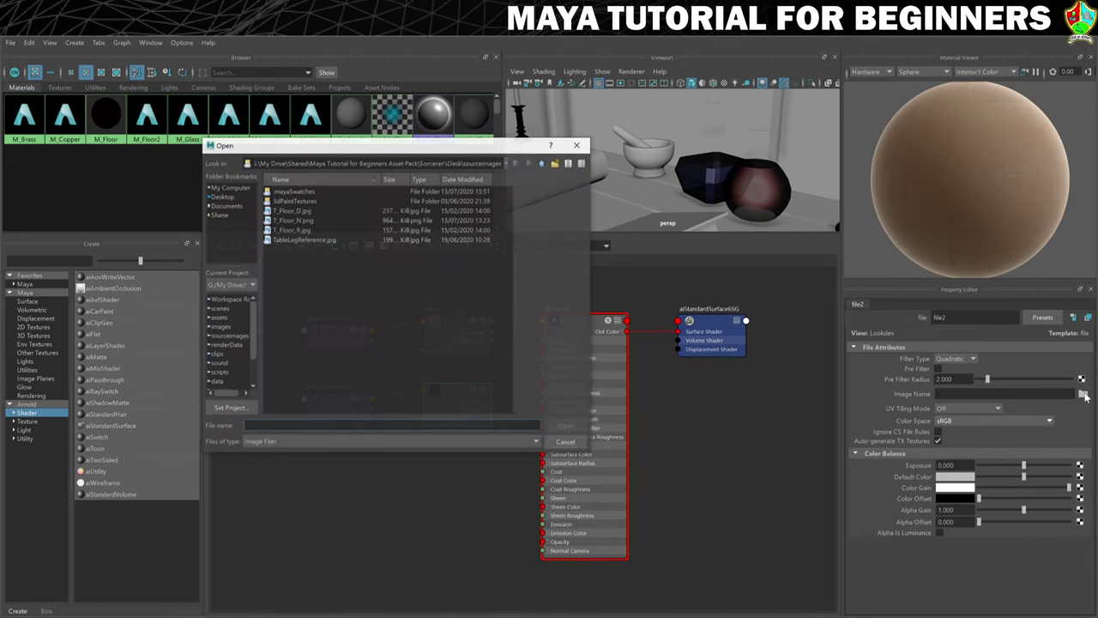
pyautogui.click(291, 230)
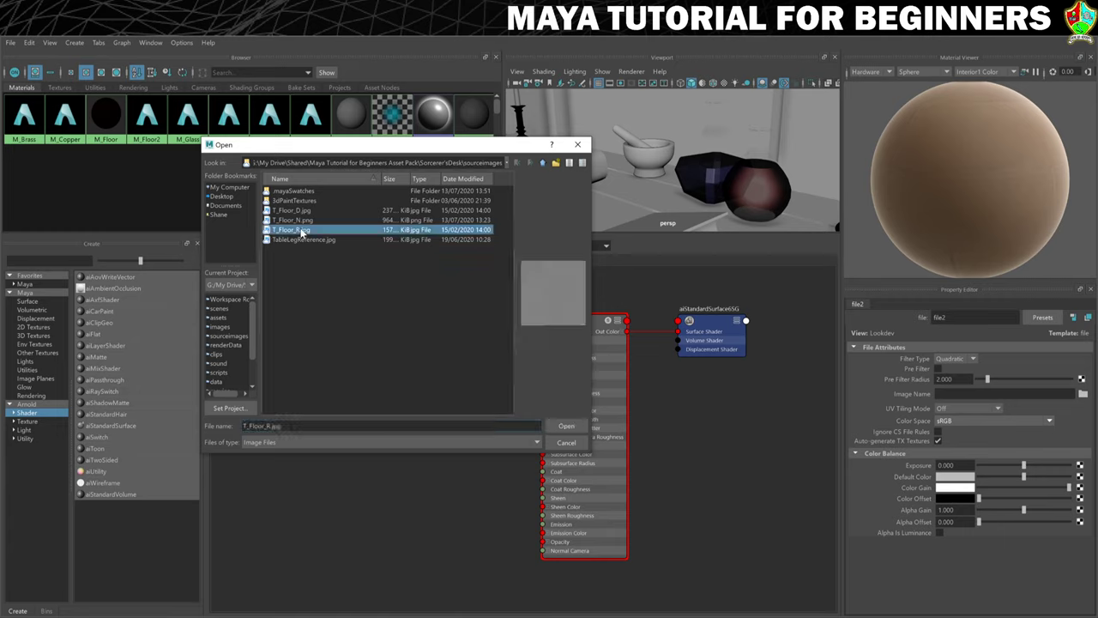
pyautogui.click(566, 426)
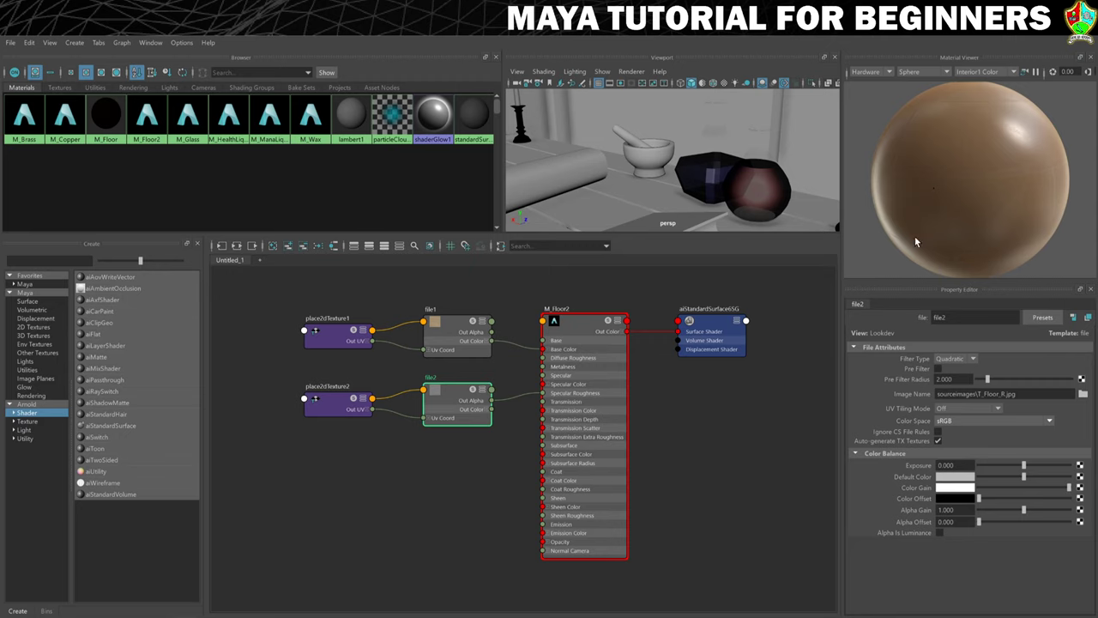
# Connect a new File texture to M_Floor2's Bump Mapping under Geometry.
pyautogui.click(581, 327)
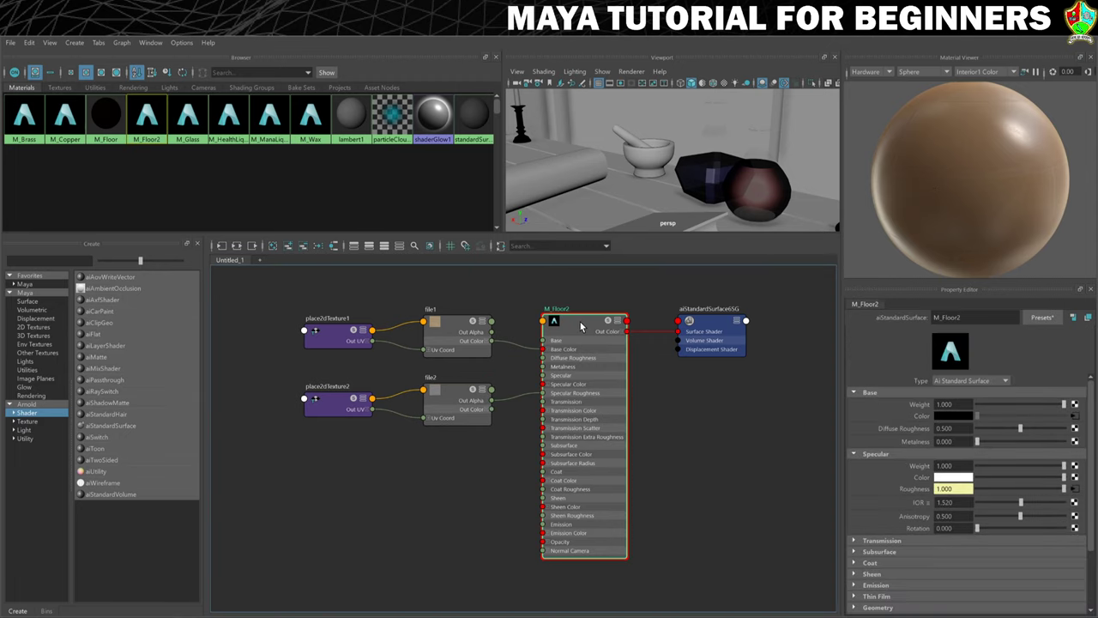
pyautogui.scroll(-3, 902, 425)
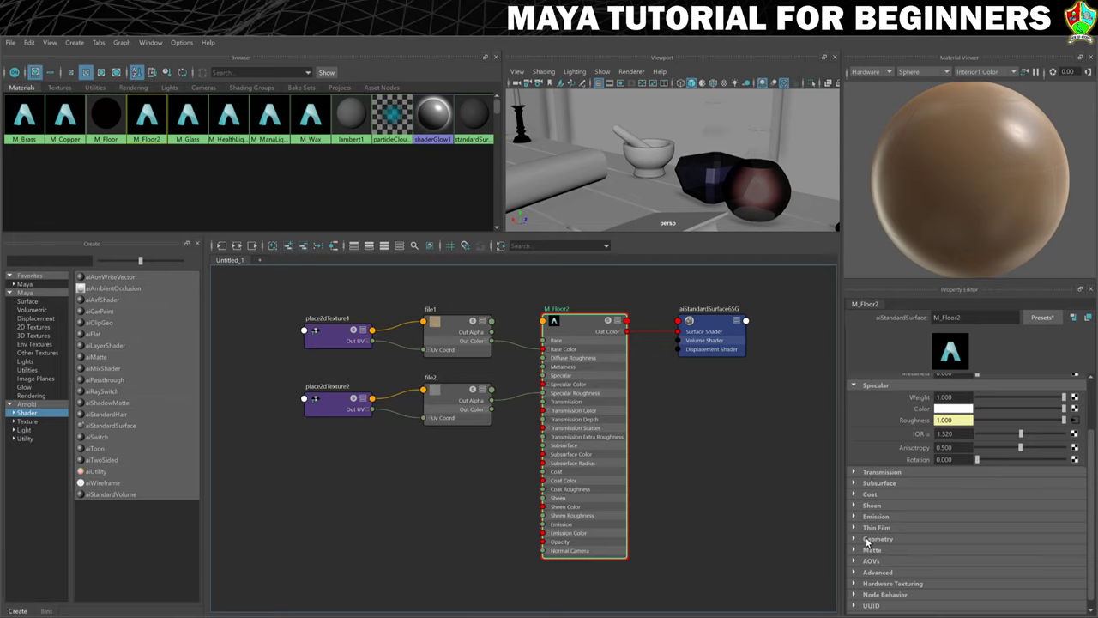
pyautogui.click(855, 539)
pyautogui.scroll(-1, 877, 524)
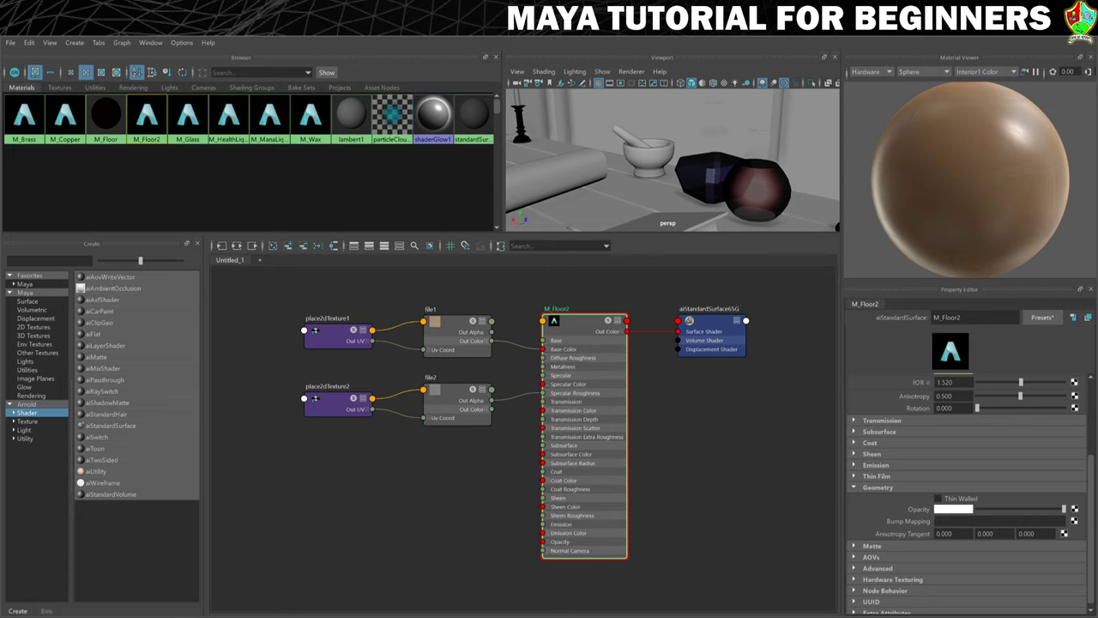
pyautogui.click(1075, 524)
pyautogui.click(456, 179)
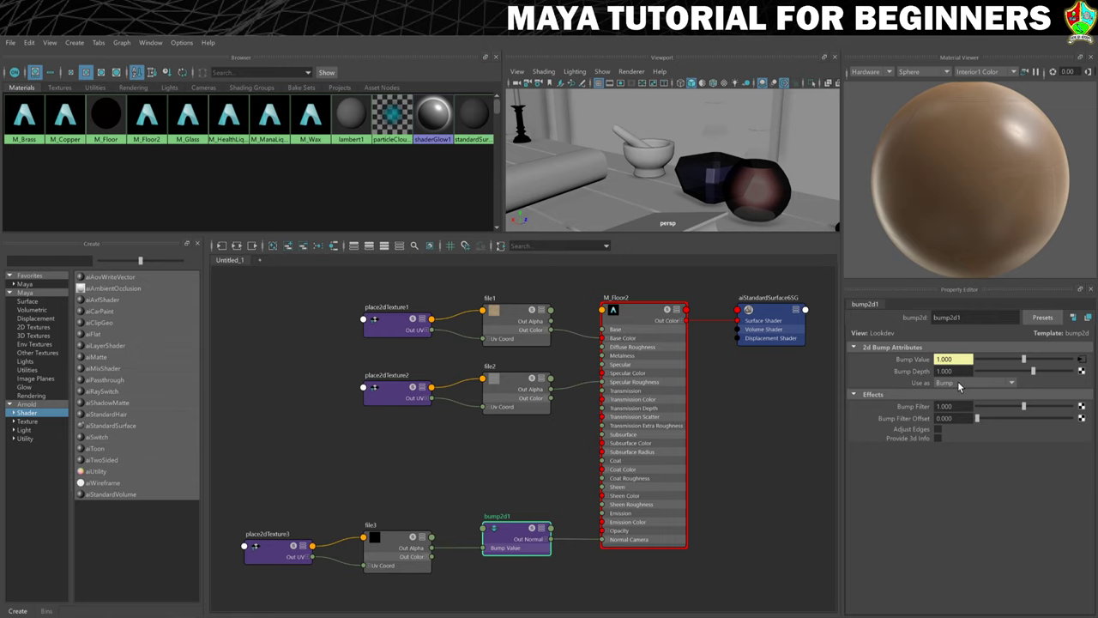
# Set the bump2d1 node to use its input as Tangent Space Normals.
pyautogui.click(957, 381)
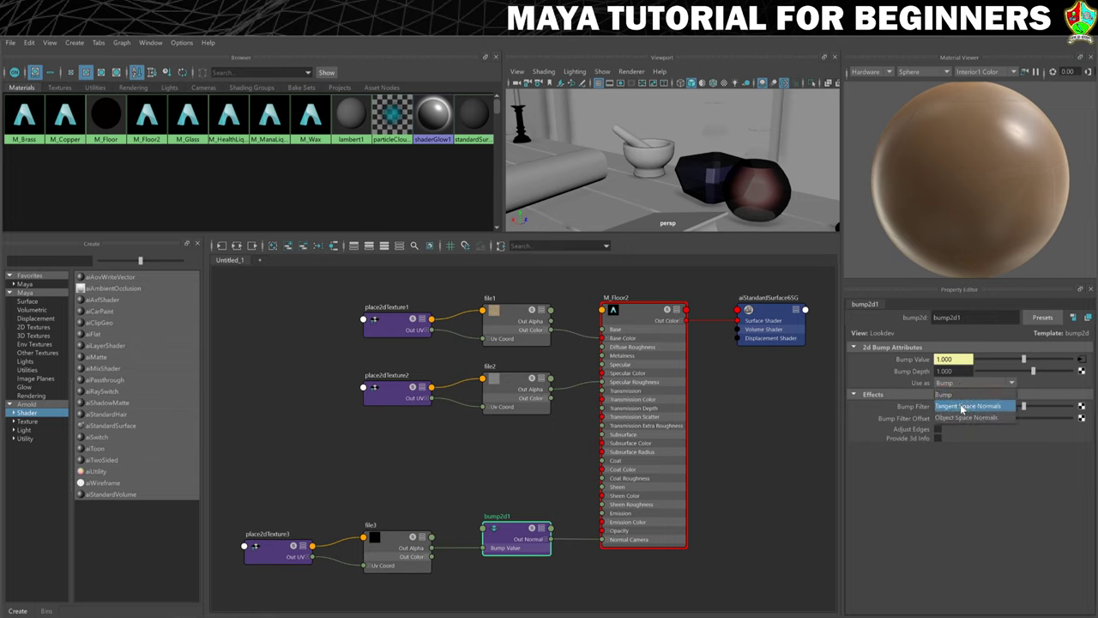
pyautogui.click(963, 407)
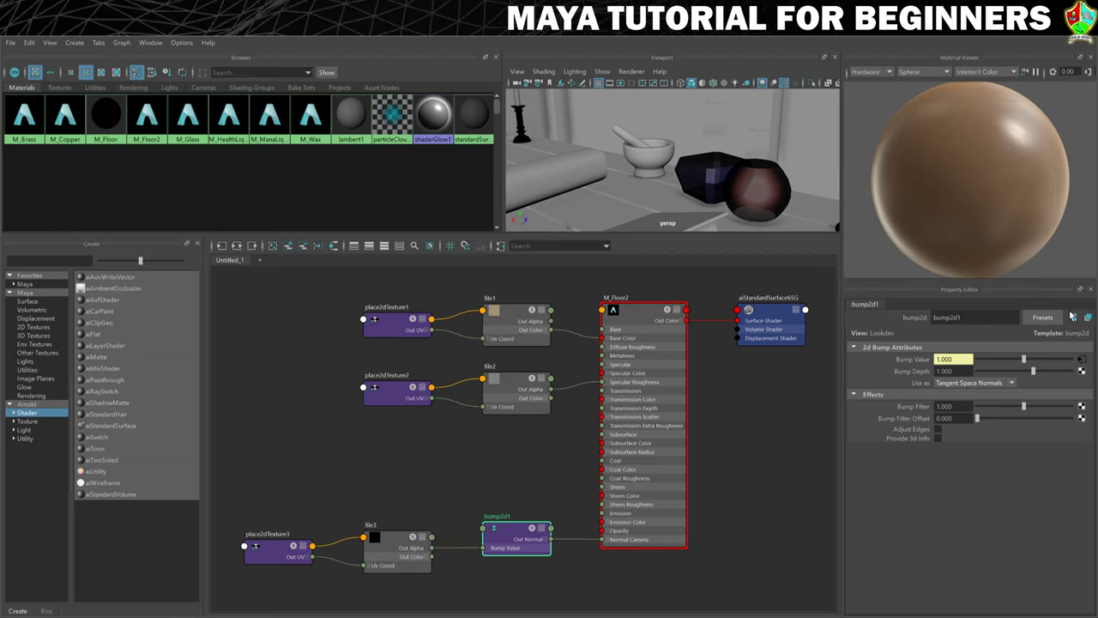
pyautogui.click(1081, 359)
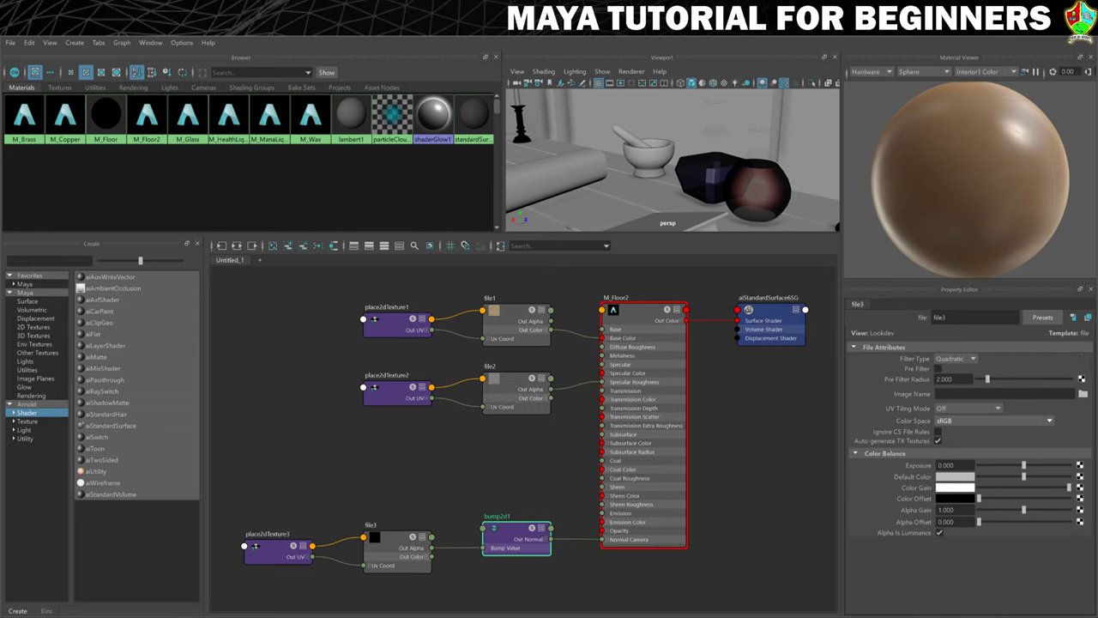
# Load T_Floor_N.png into file3 and restart the Material Viewer render to refresh the sphere.
pyautogui.click(1084, 394)
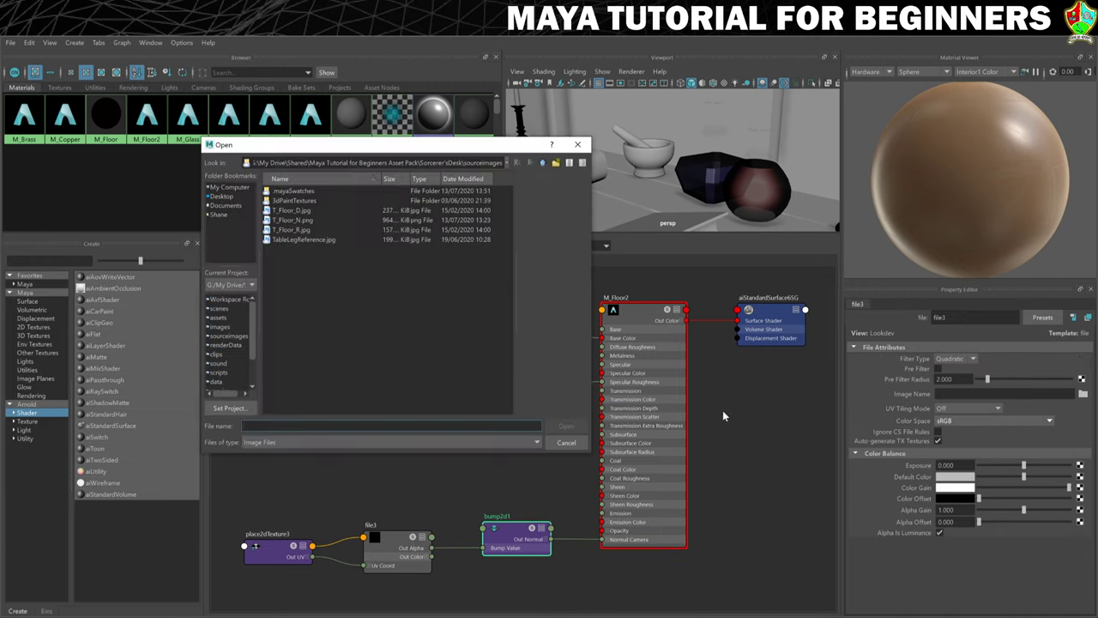
pyautogui.click(289, 222)
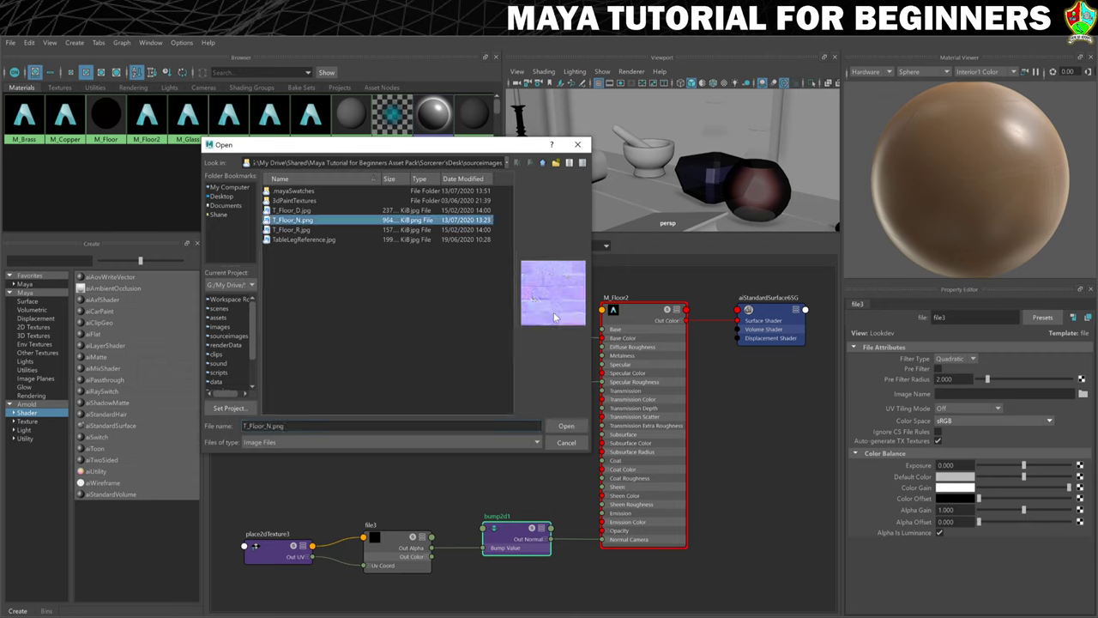
pyautogui.click(566, 425)
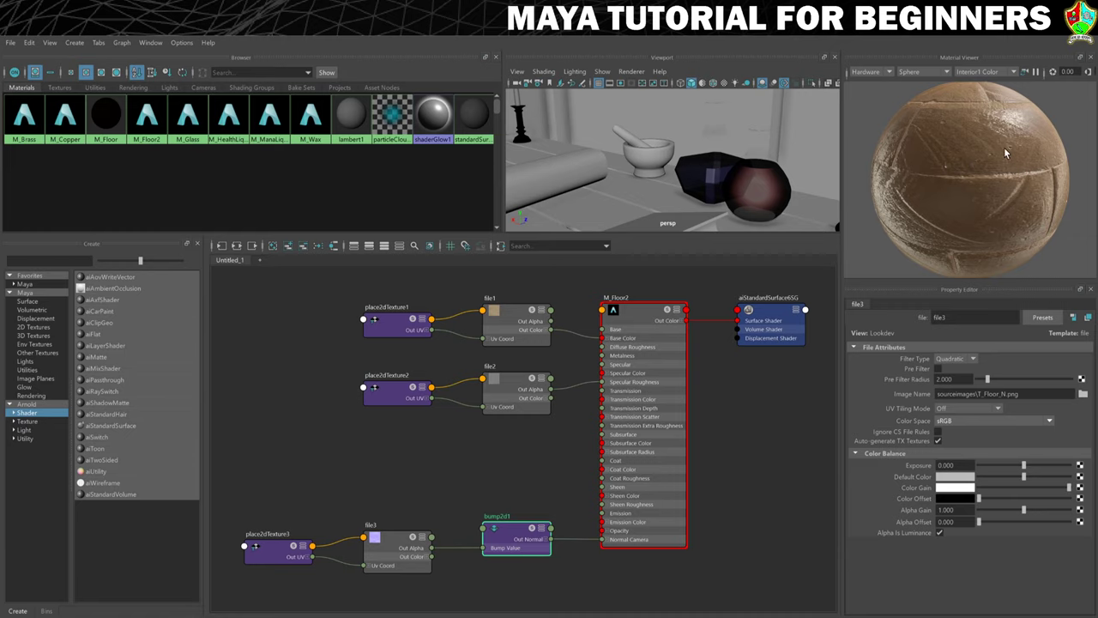
pyautogui.click(1036, 72)
pyautogui.click(1036, 72)
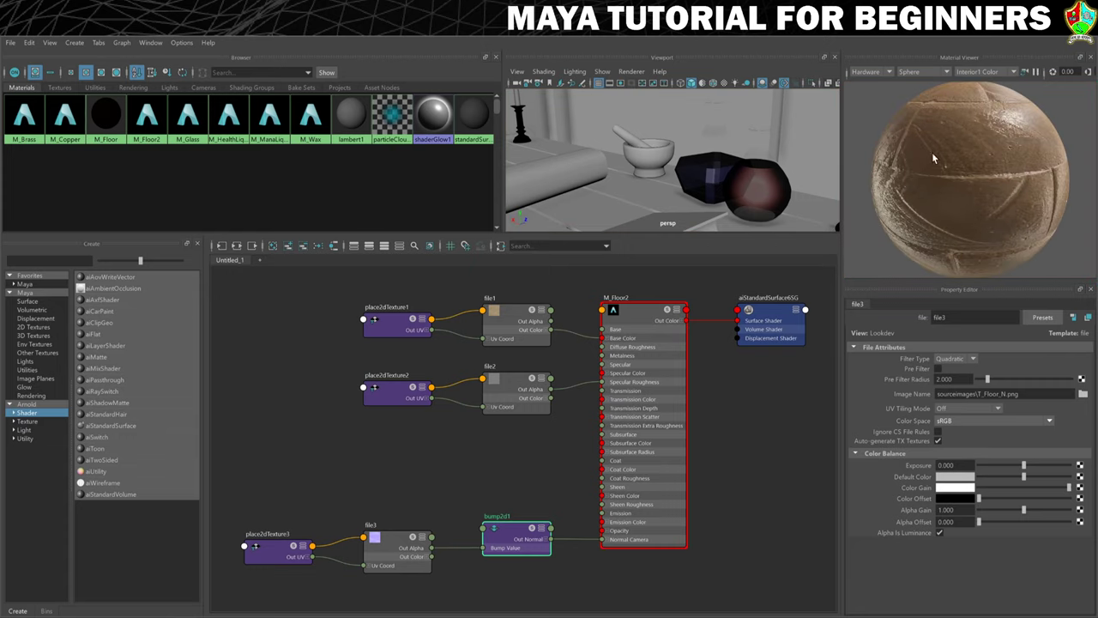
# Drag M_Floor2 from the Browser onto the room's floor.
pyautogui.scroll(-5, 628, 187)
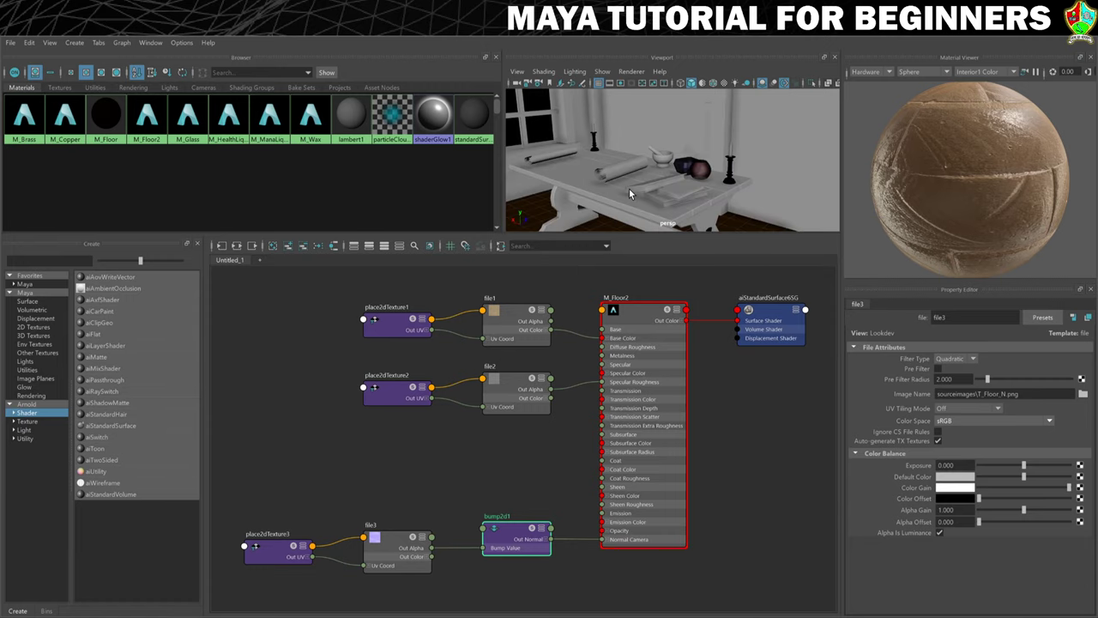
pyautogui.keyDown('alt'); pyautogui.moveTo(608, 213); pyautogui.dragTo(604, 191); pyautogui.keyUp('alt')
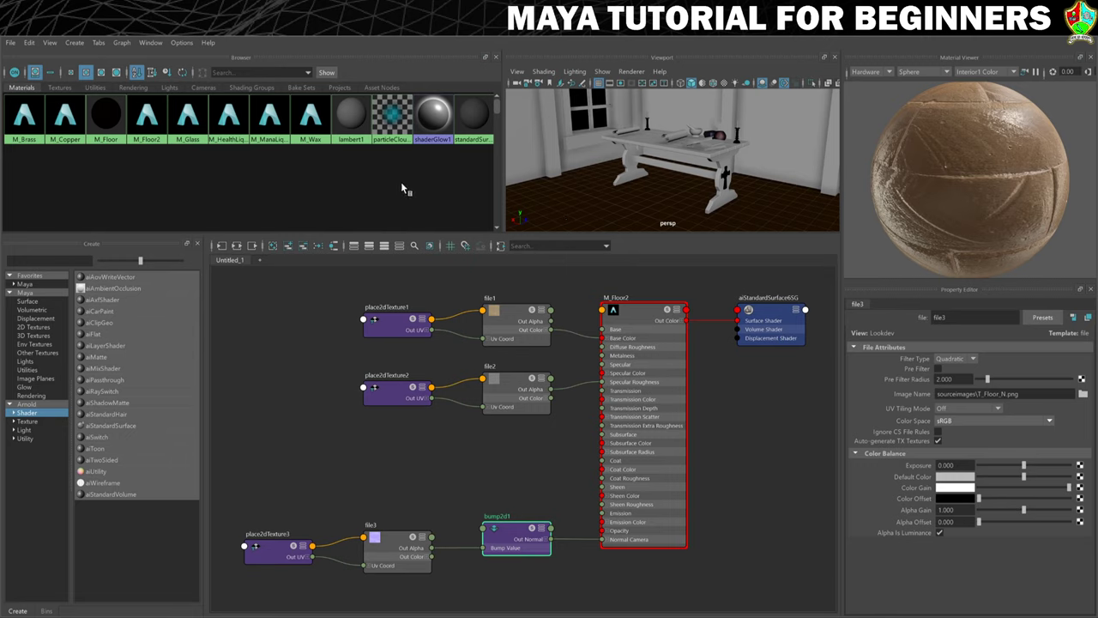
pyautogui.moveTo(146, 116); pyautogui.dragTo(609, 208, button='middle')
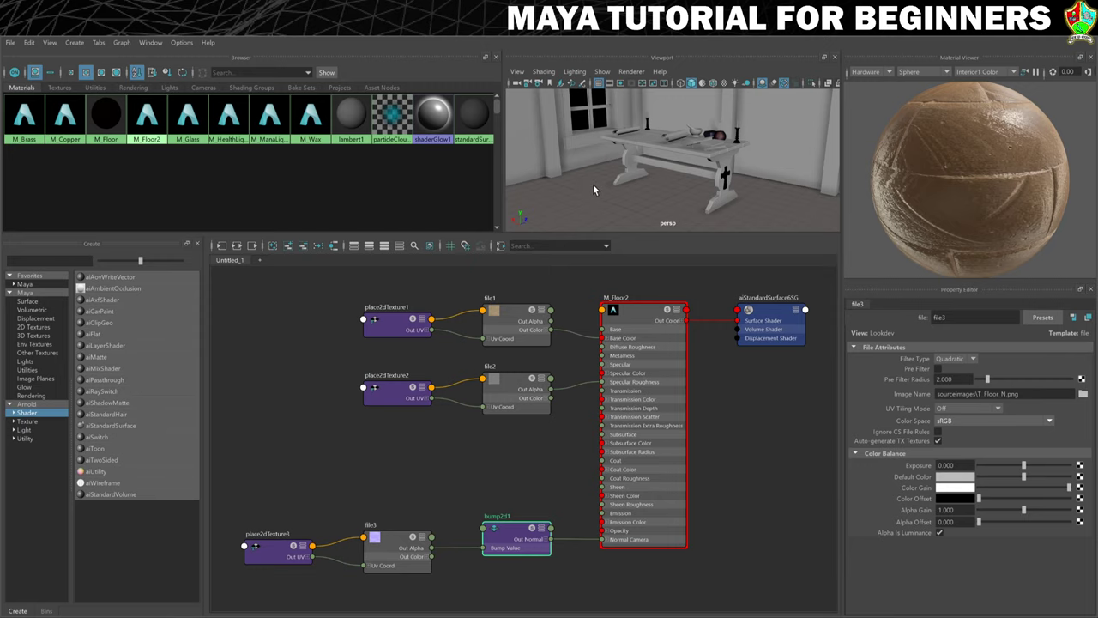
# Cycle the viewport through wireframe, shaded, then textured display (4, 5, 6).
pyautogui.press('4')
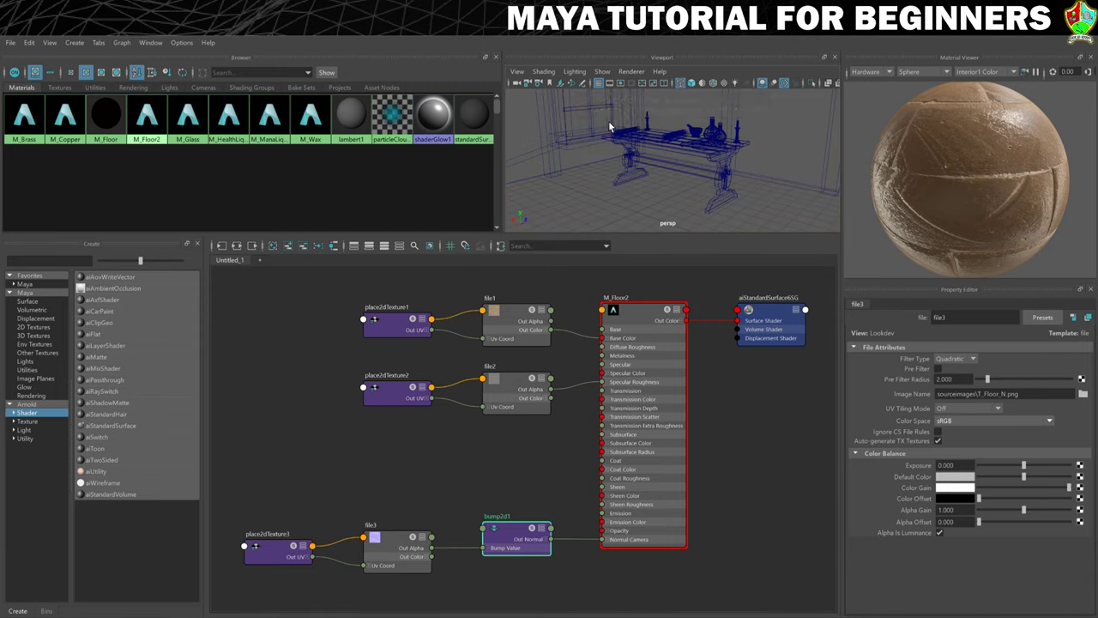
pyautogui.press('5')
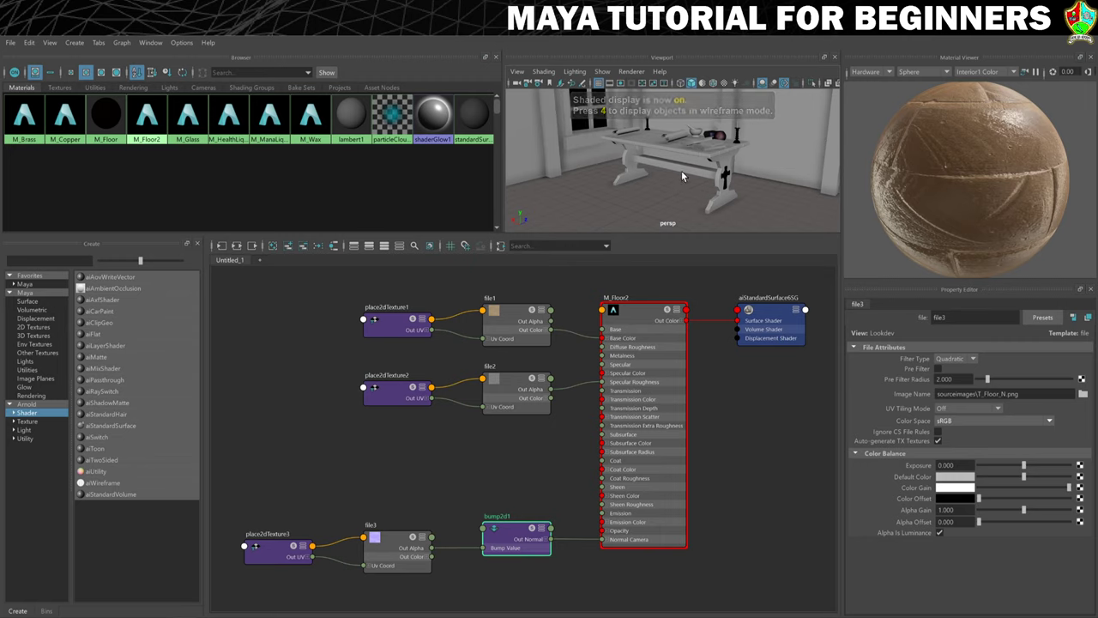
pyautogui.press('6')
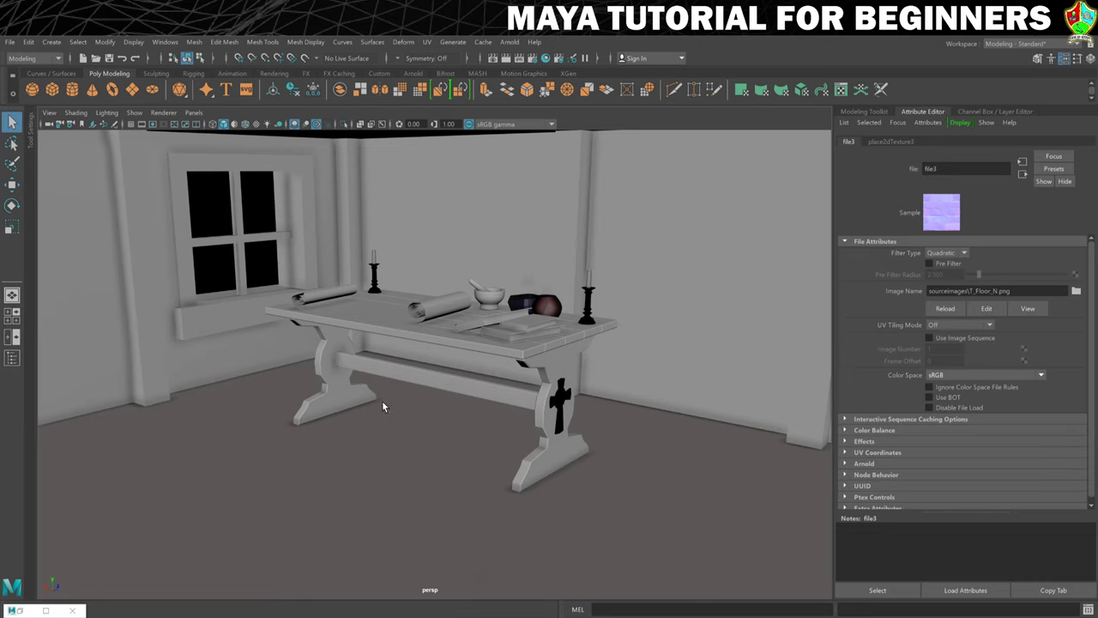
# Enable textured display with 6 and dolly out to see the whole textured floor.
pyautogui.press('6')
pyautogui.scroll(-3, 485, 365)
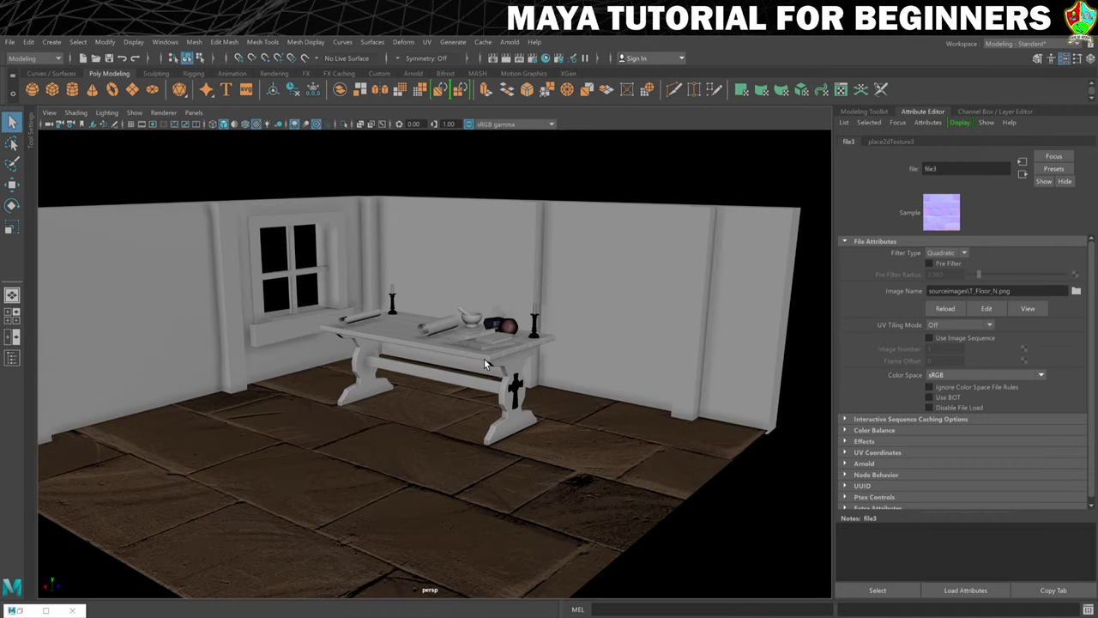